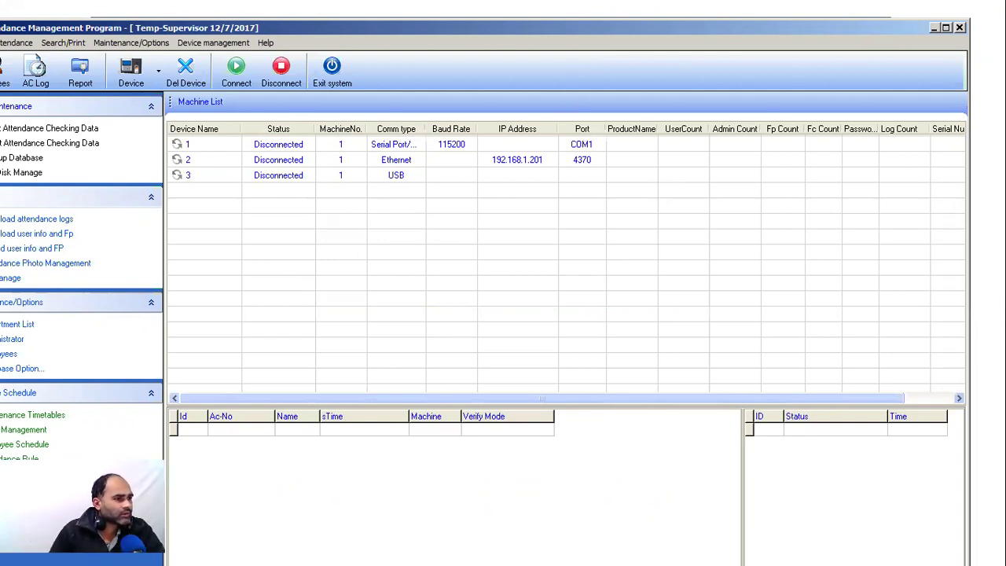
Step: Maximize the window and delete the USB, Ethernet and serial port devices from the machine list
{"action": "left_click", "coordinate": [947, 29]}
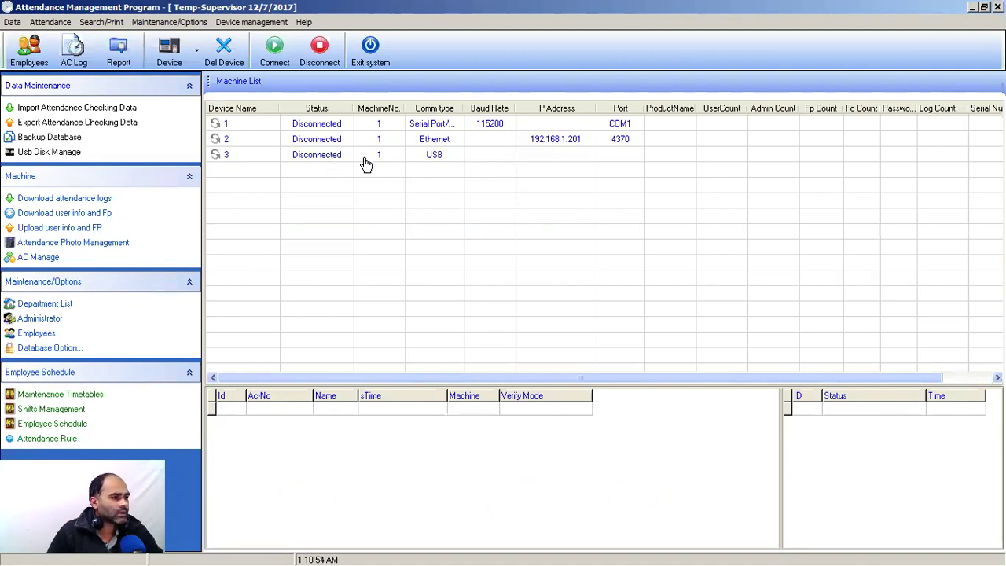
{"action": "left_click", "coordinate": [314, 160]}
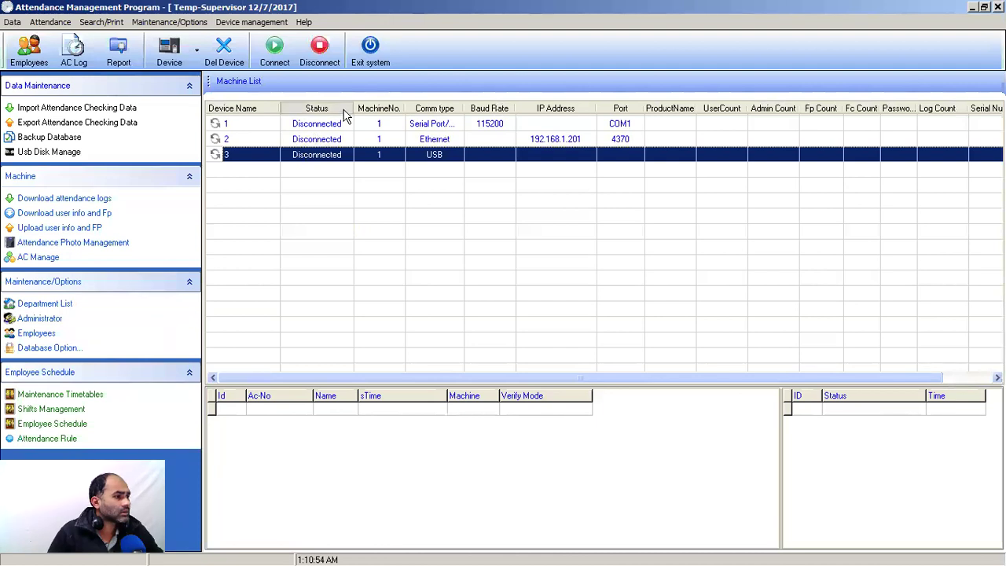
{"action": "left_click", "coordinate": [224, 49]}
{"action": "left_click", "coordinate": [489, 337]}
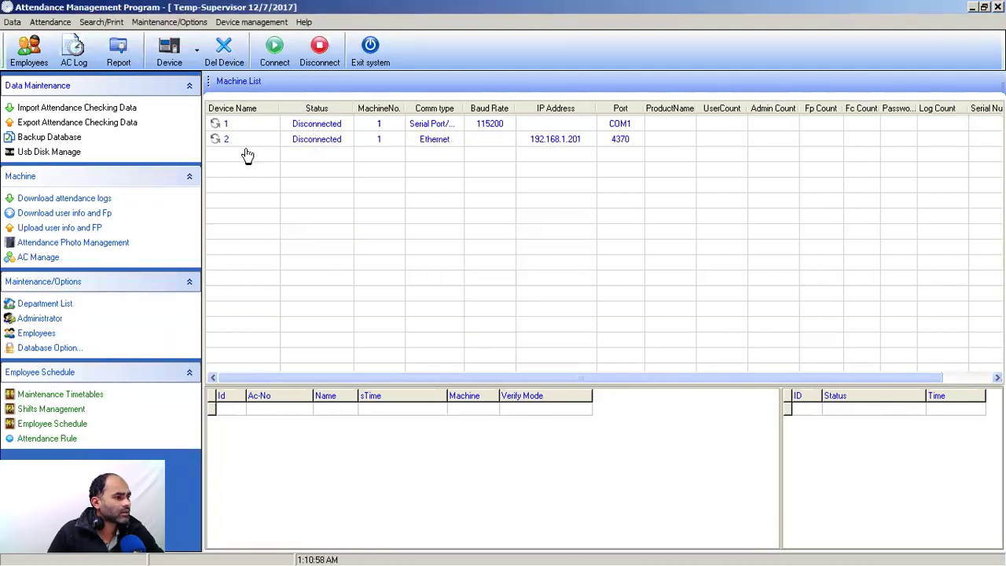
{"action": "left_click", "coordinate": [254, 144]}
{"action": "left_click", "coordinate": [225, 48]}
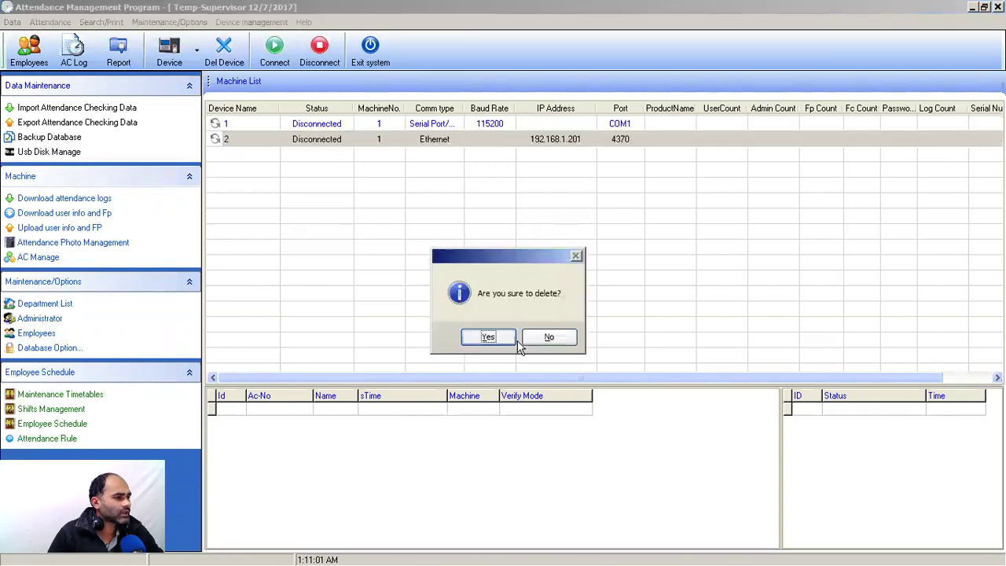
{"action": "left_click", "coordinate": [489, 337]}
{"action": "left_click", "coordinate": [241, 126]}
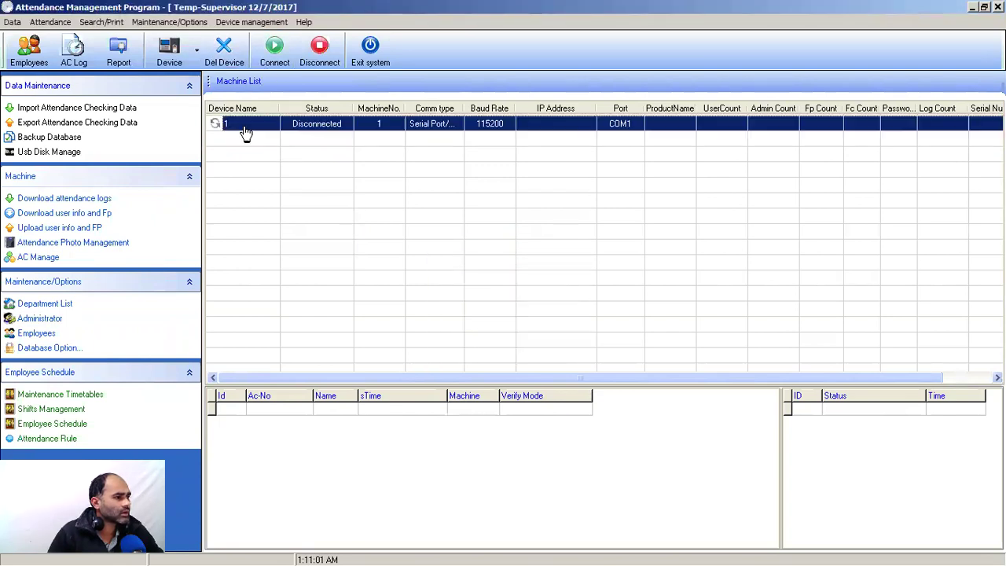
{"action": "left_click", "coordinate": [224, 55]}
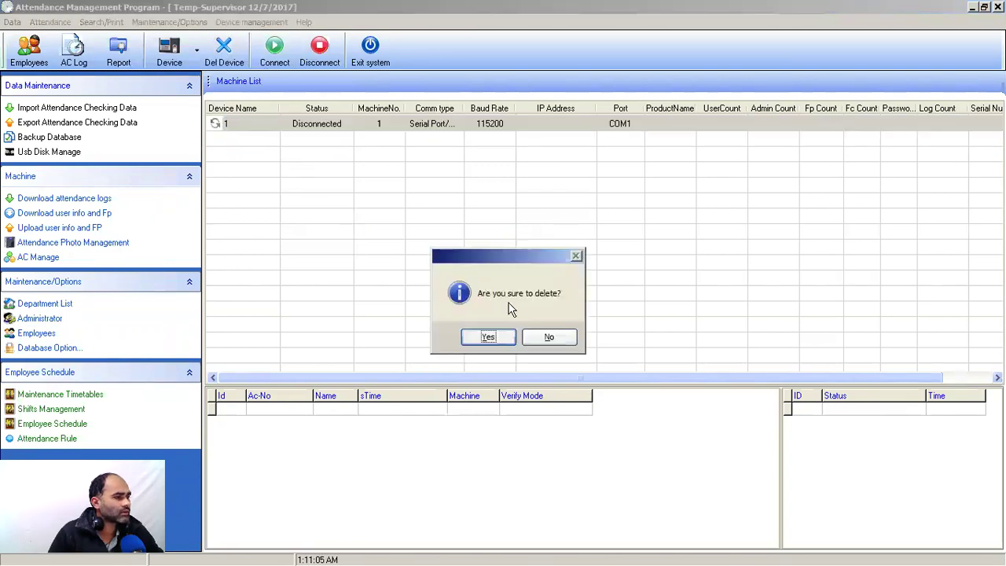
{"action": "left_click", "coordinate": [491, 338]}
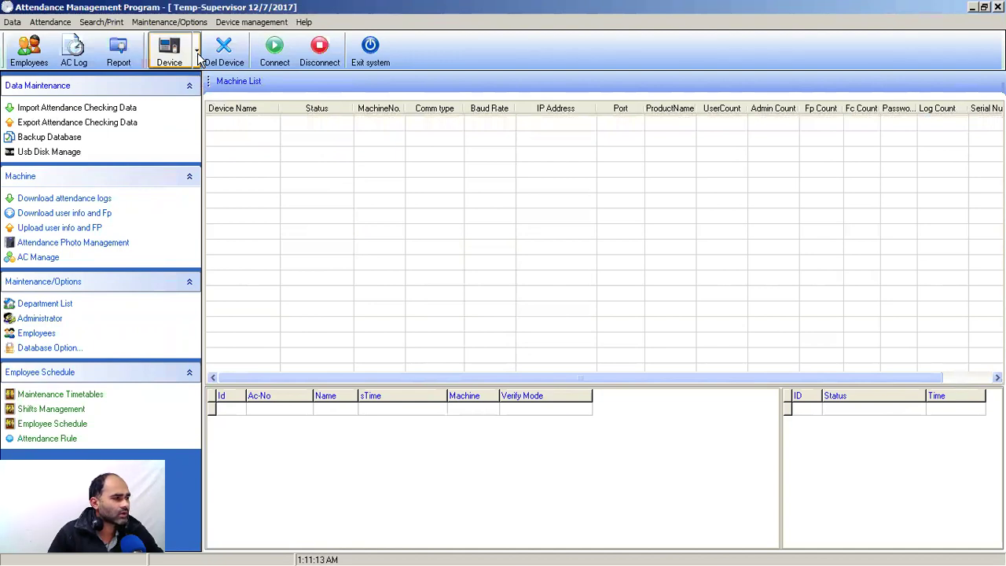
Step: Add a new device and replace its default name with 'LAN Machine'
{"action": "left_click", "coordinate": [197, 53]}
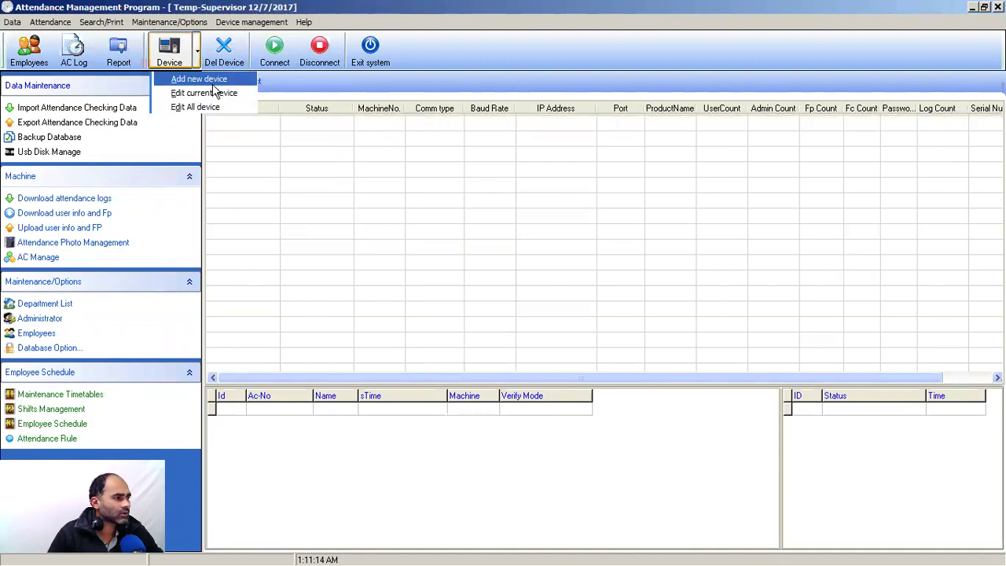
{"action": "left_click", "coordinate": [304, 158]}
{"action": "left_click", "coordinate": [198, 54]}
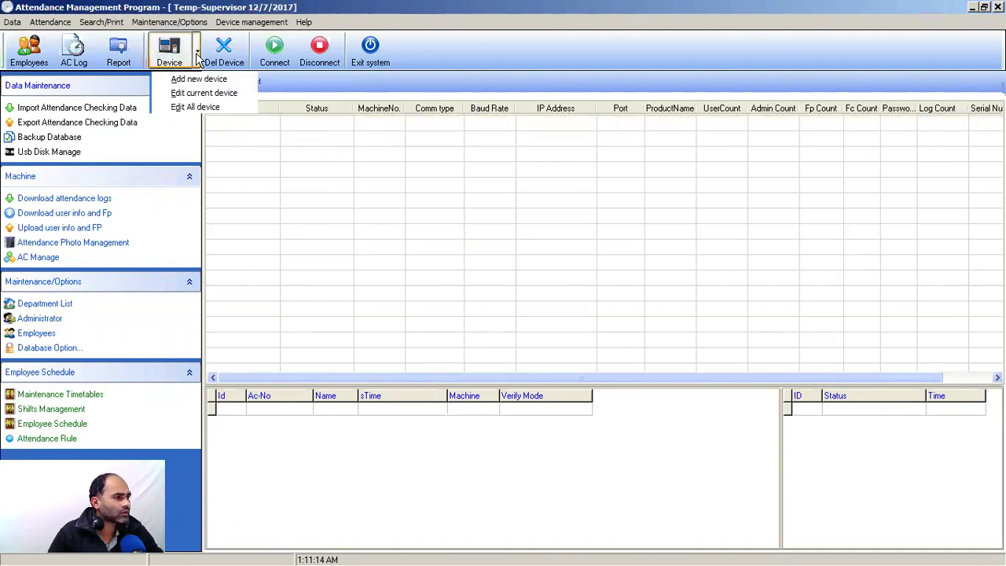
{"action": "left_click", "coordinate": [220, 83]}
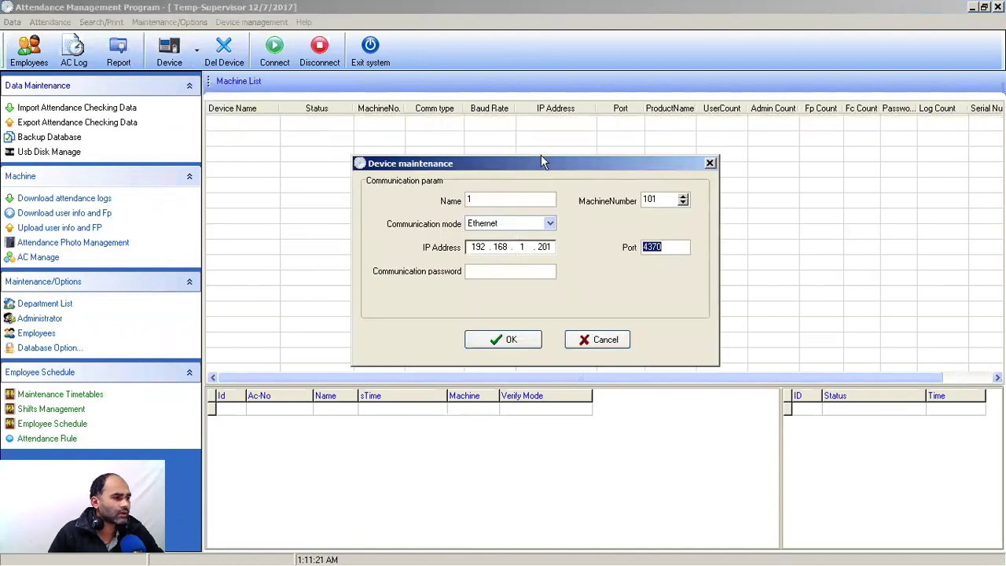
{"action": "left_click_drag", "start_coordinate": [541, 162], "coordinate": [524, 153]}
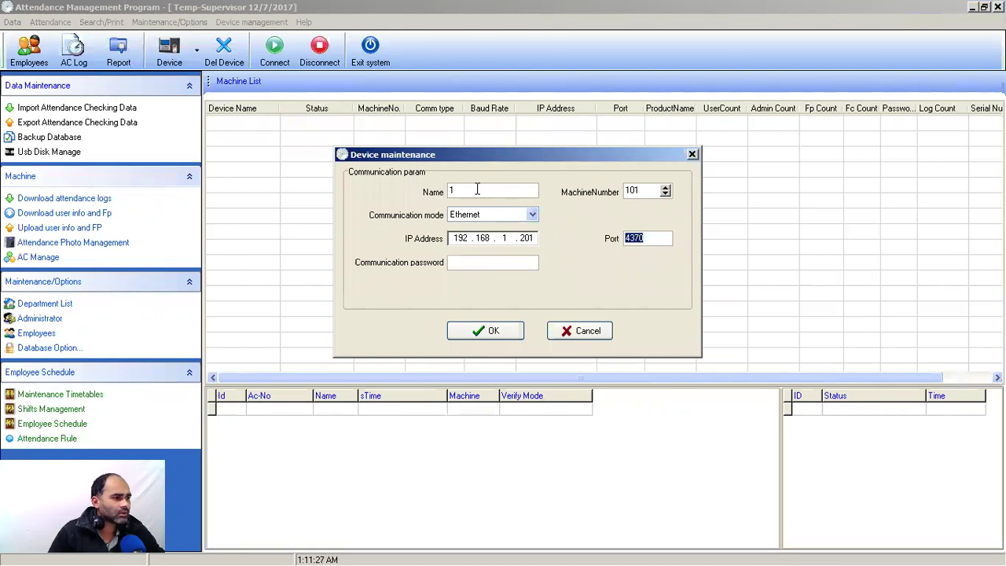
{"action": "double_click", "coordinate": [476, 189]}
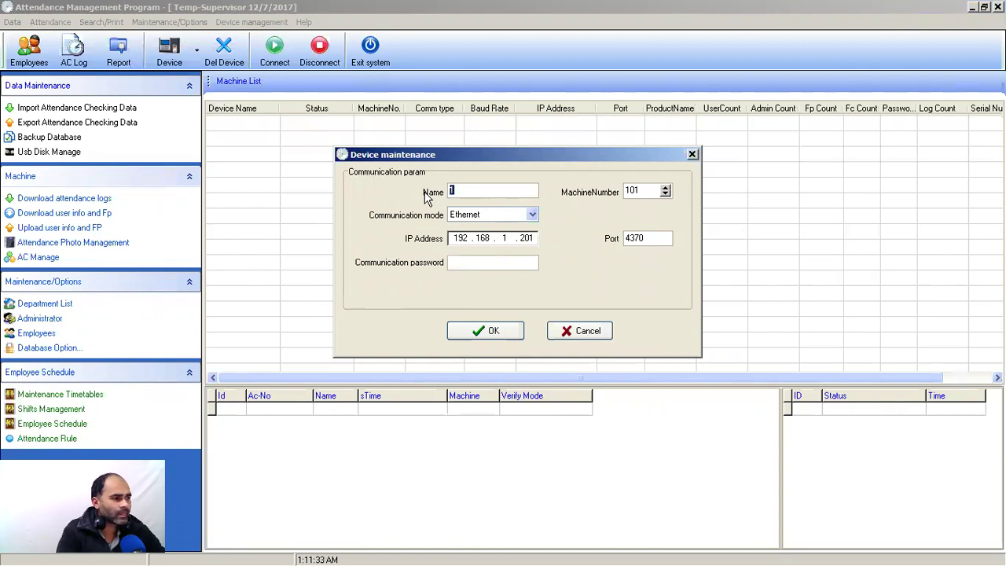
{"action": "type", "text": "LAN Mac"}
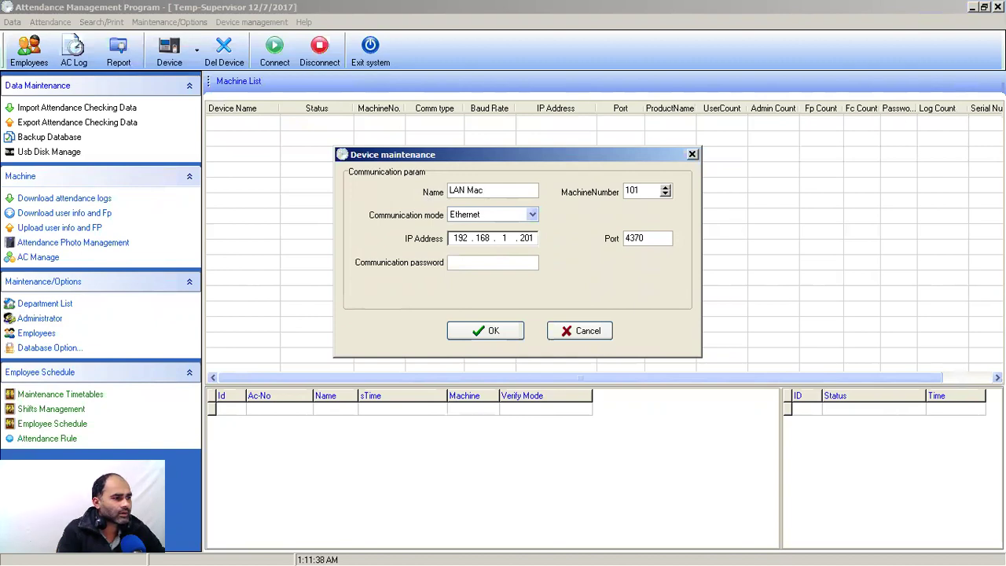
{"action": "type", "text": "hine"}
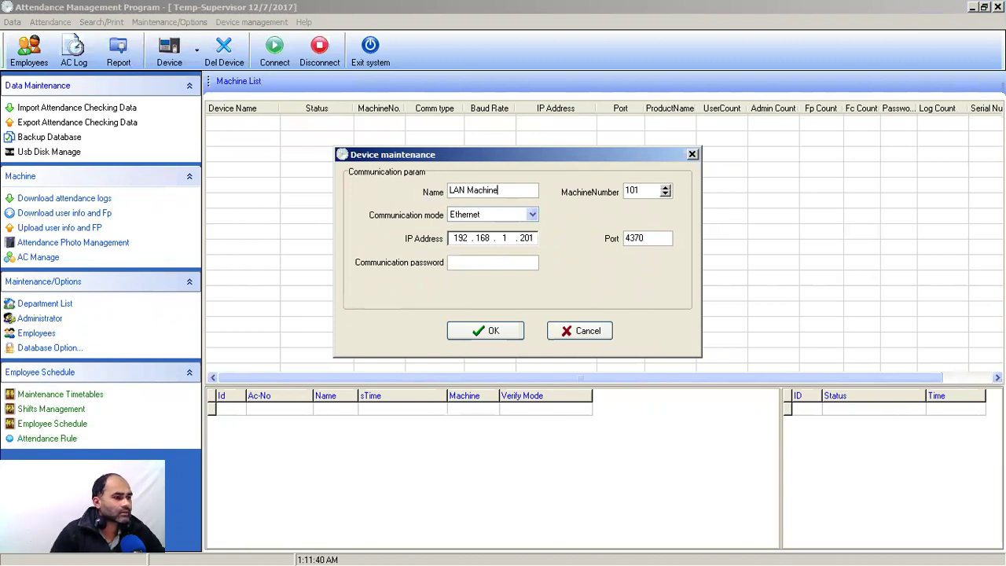
Step: Set machine number 1, change the IP to 192.168.1.10, and enter the communication password
{"action": "left_click_drag", "start_coordinate": [646, 193], "coordinate": [608, 196]}
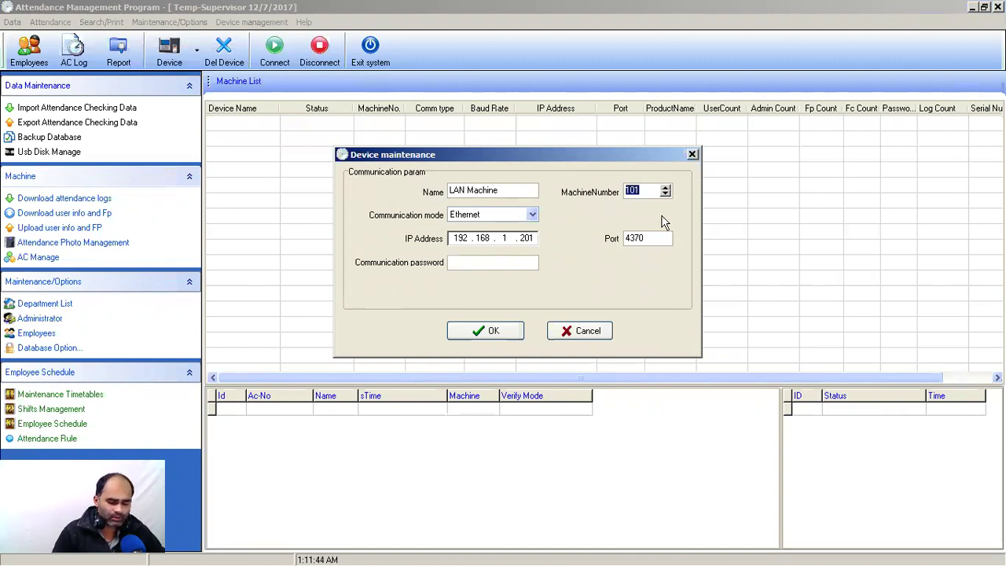
{"action": "type", "text": "1"}
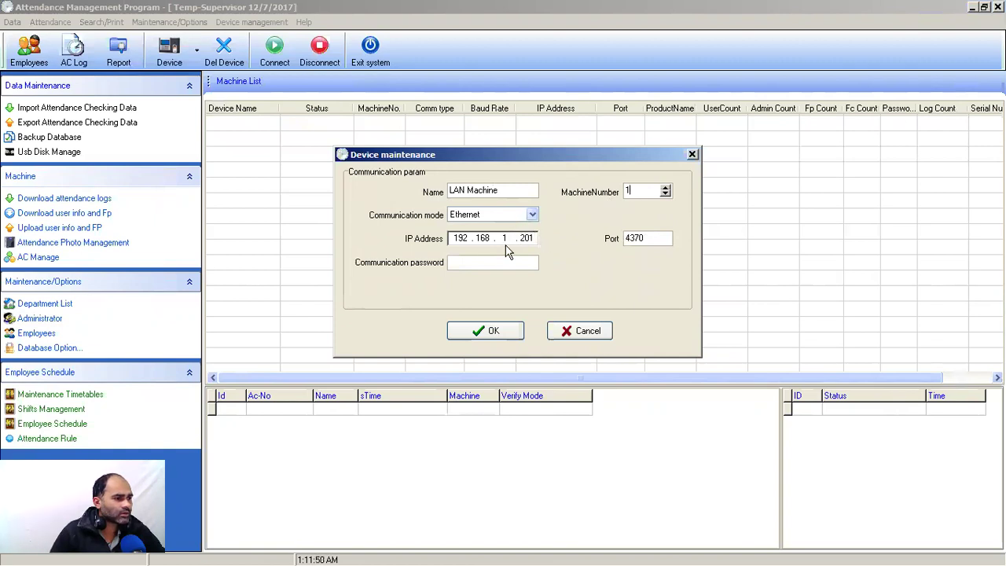
{"action": "left_click", "coordinate": [528, 239]}
{"action": "key", "text": "BackSpace"}
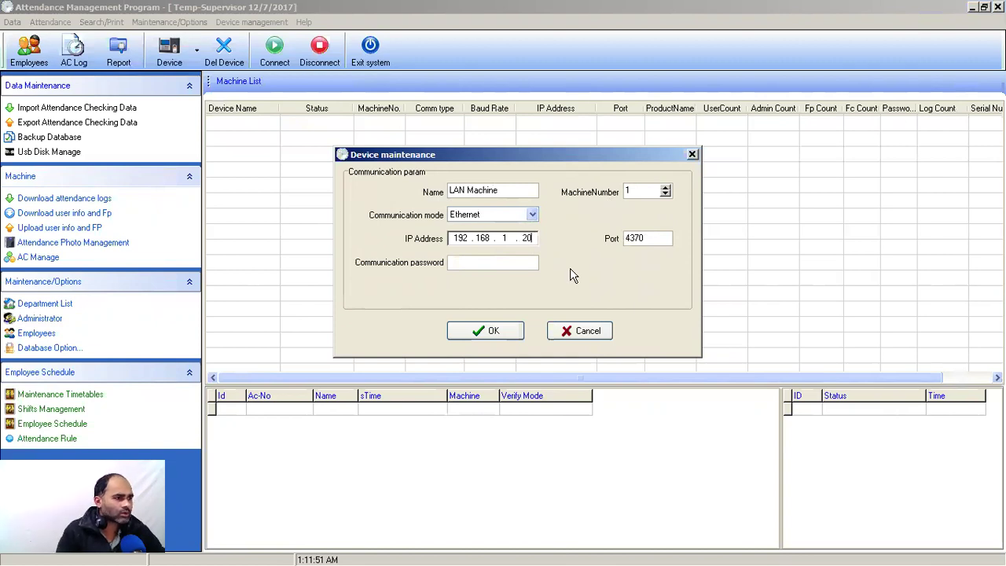
{"action": "key", "text": "BackSpace"}
{"action": "key", "text": "BackSpace"}
{"action": "type", "text": "10"}
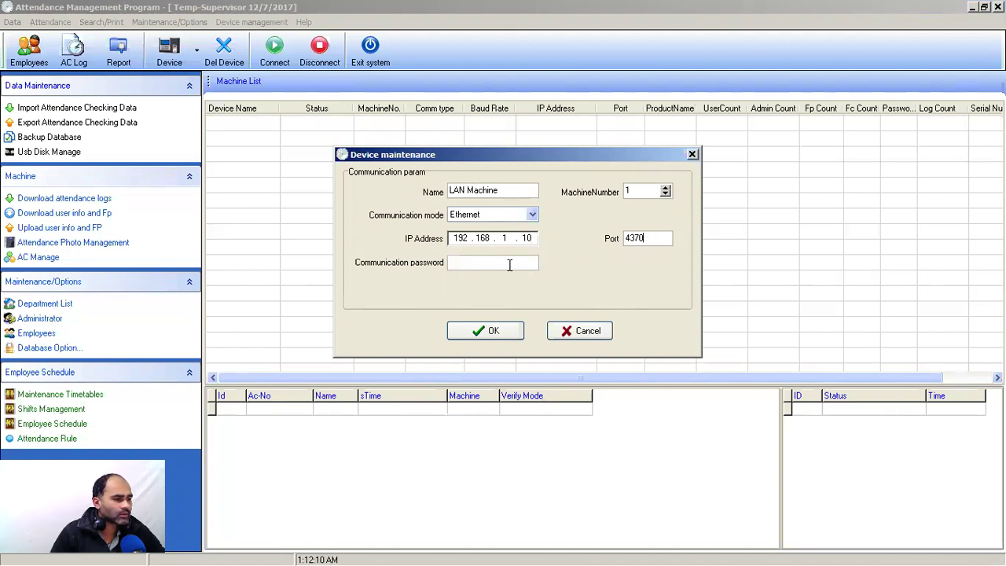
{"action": "left_click", "coordinate": [509, 265]}
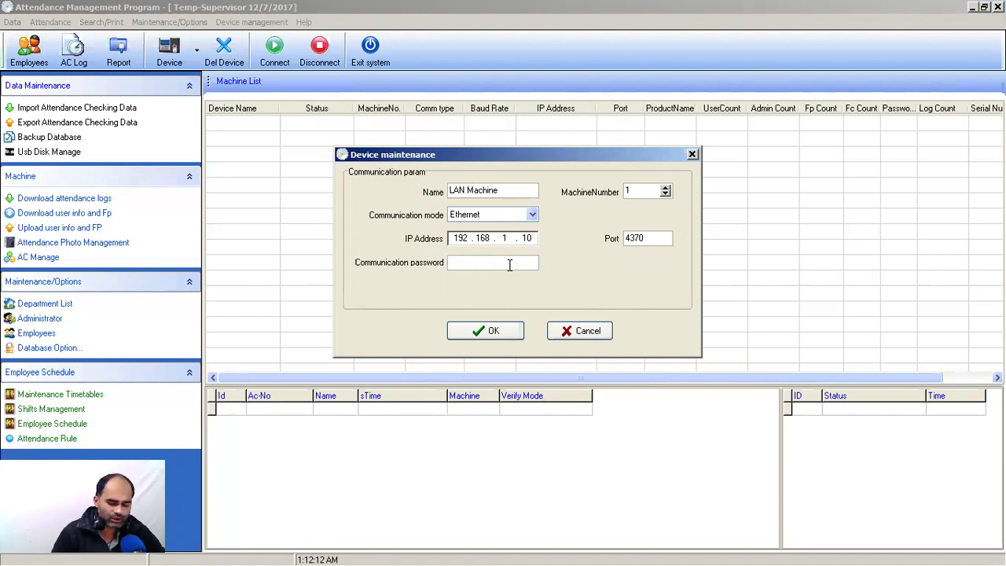
{"action": "type", "text": "123"}
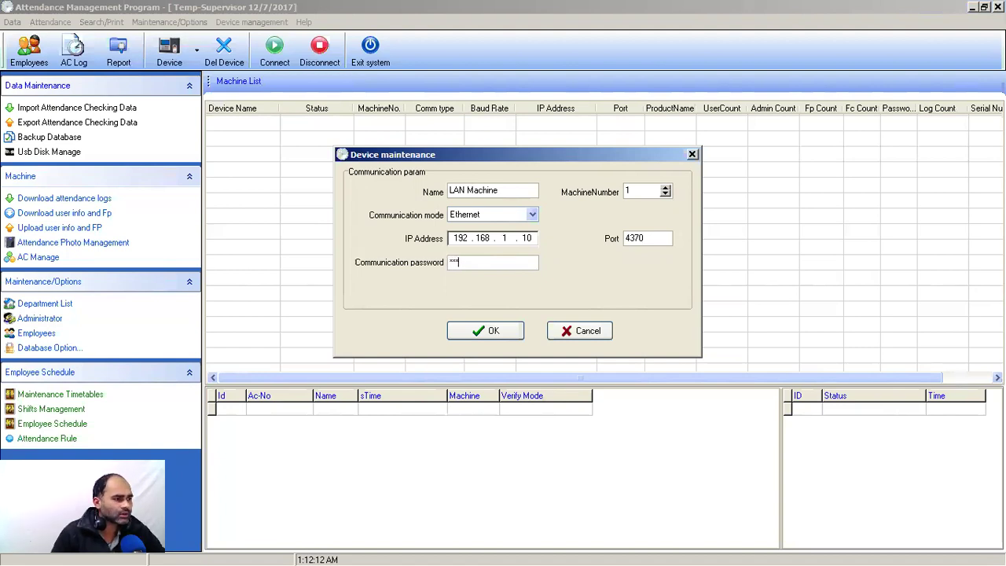
{"action": "type", "text": "4"}
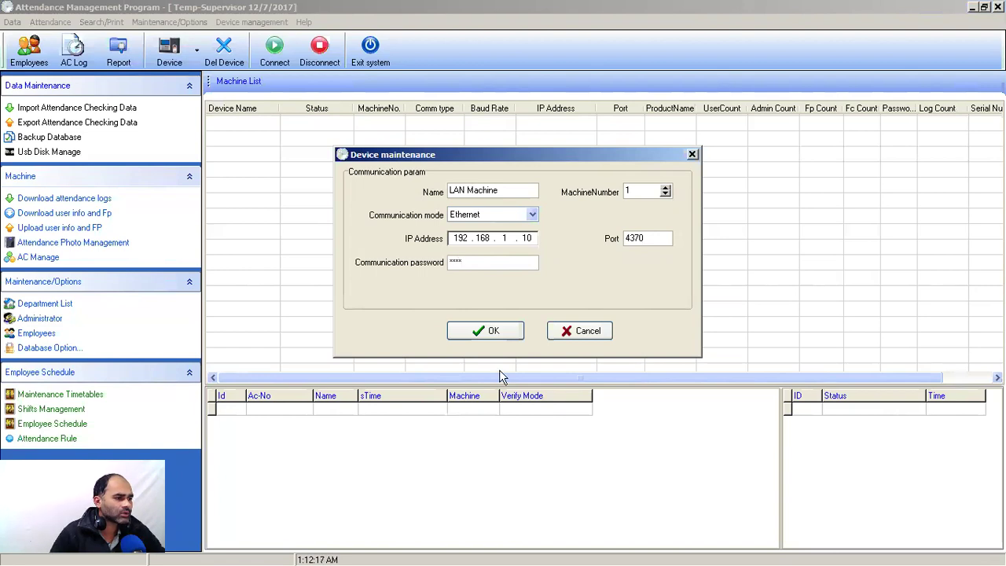
Step: Save LAN Machine to the machine list and select its row
{"action": "left_click", "coordinate": [495, 331]}
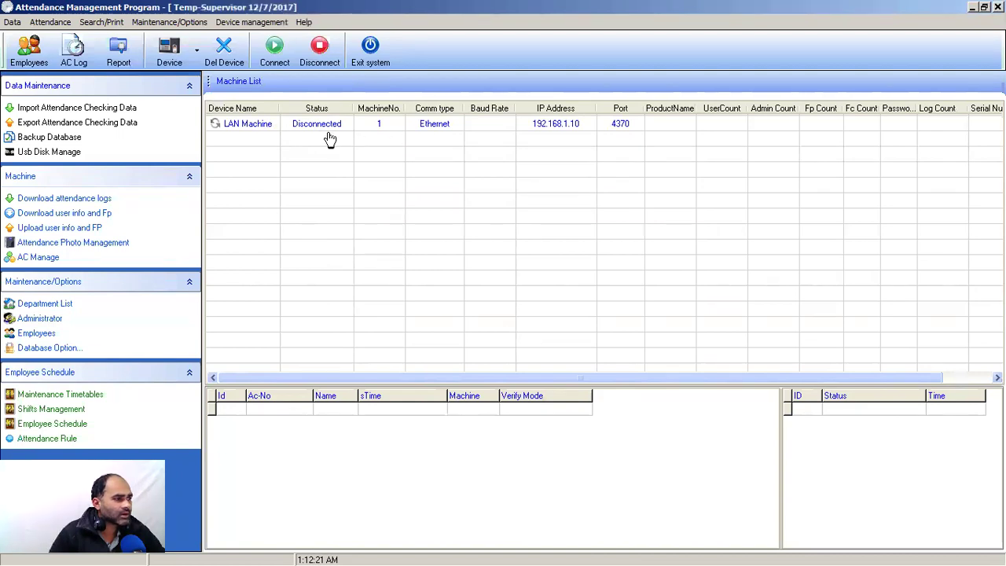
{"action": "left_click", "coordinate": [274, 127]}
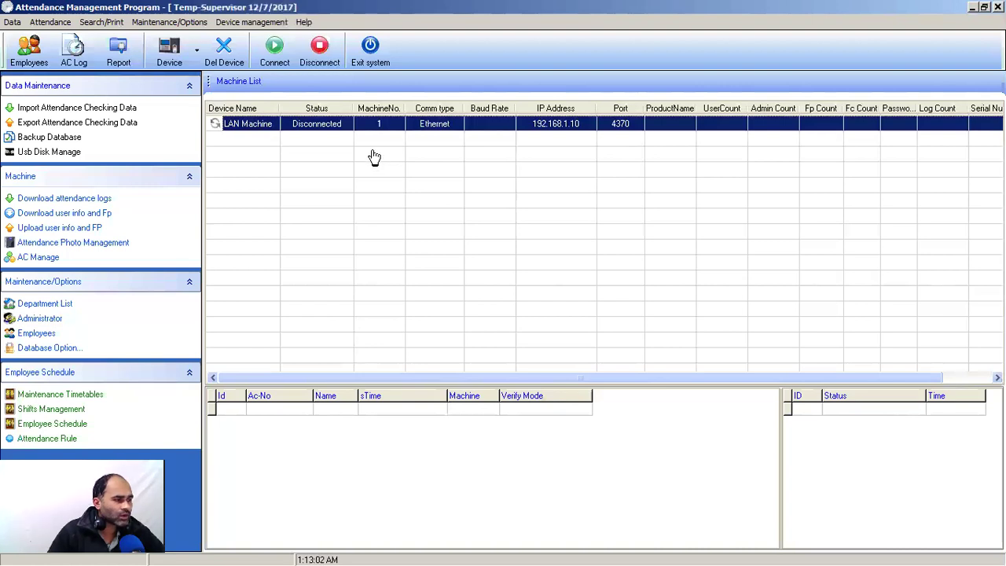
Step: Attempt a connection to LAN Machine, then disconnect it
{"action": "left_click", "coordinate": [277, 55]}
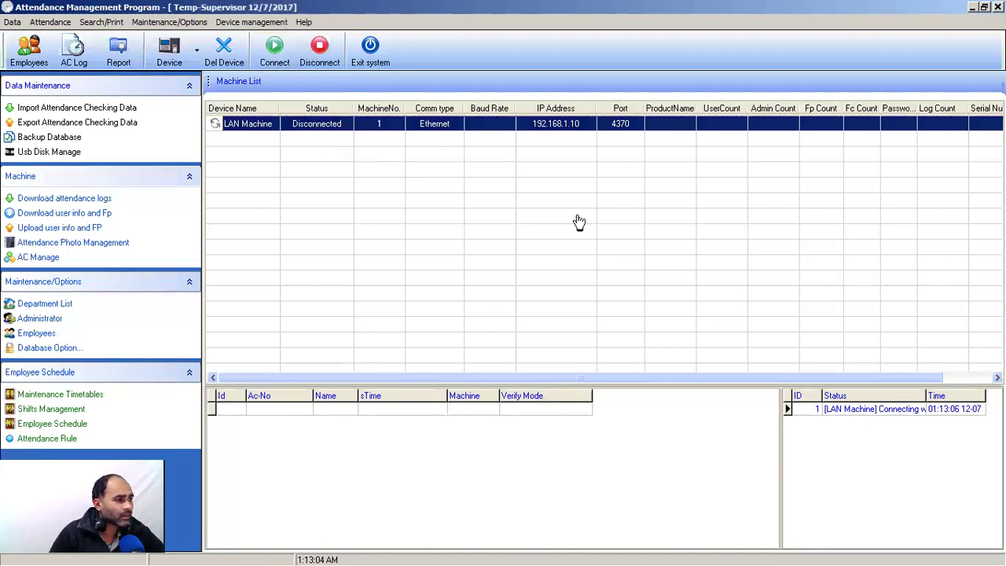
{"action": "left_click", "coordinate": [290, 126]}
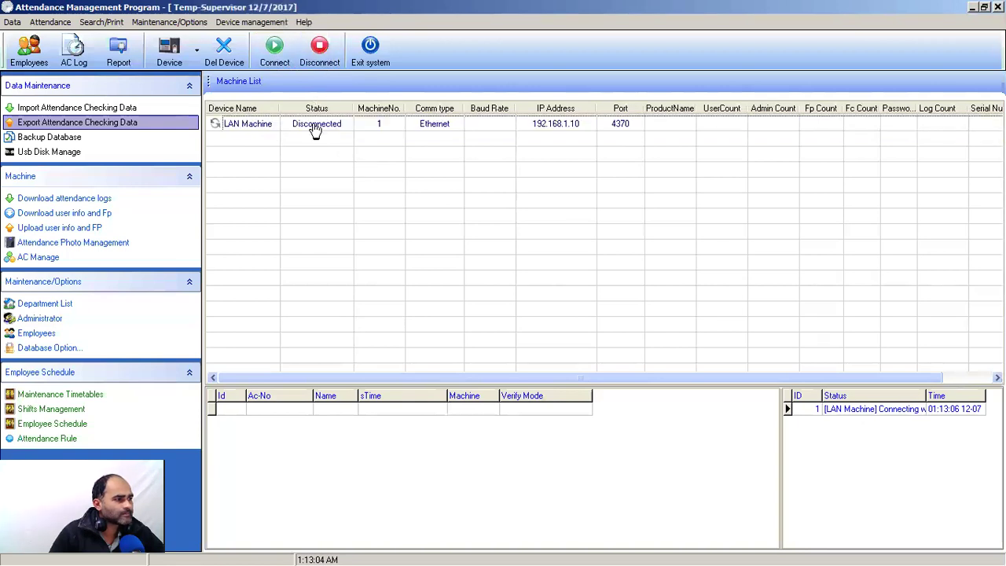
{"action": "left_click", "coordinate": [323, 50]}
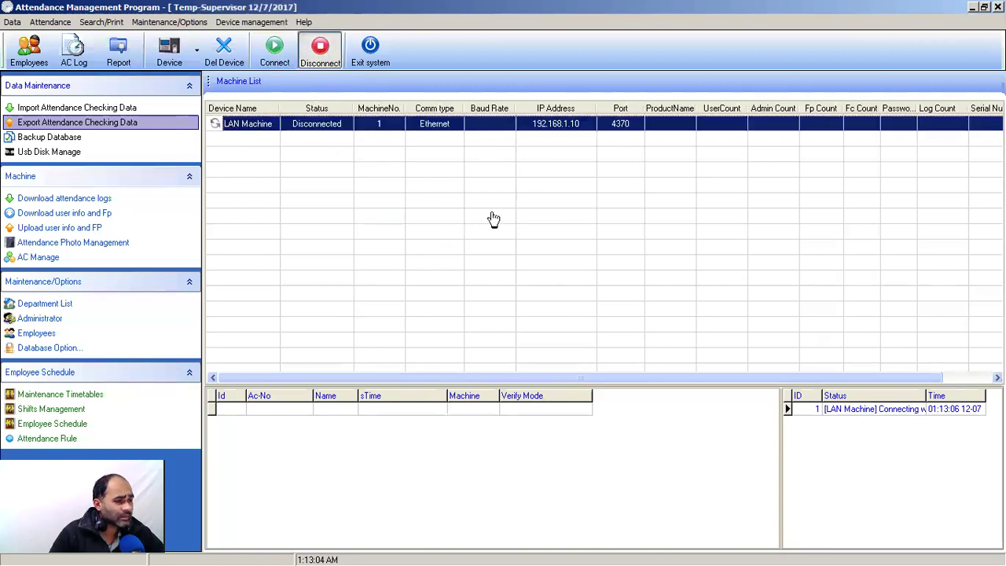
Step: Start a second device named 'Remote Machine' with machine number 7
{"action": "left_click", "coordinate": [196, 53]}
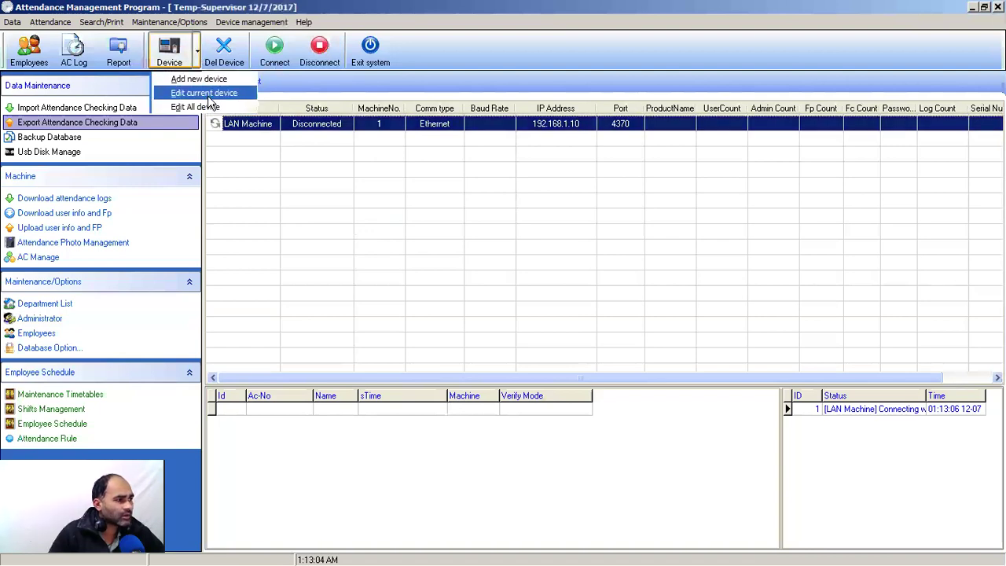
{"action": "left_click", "coordinate": [197, 78]}
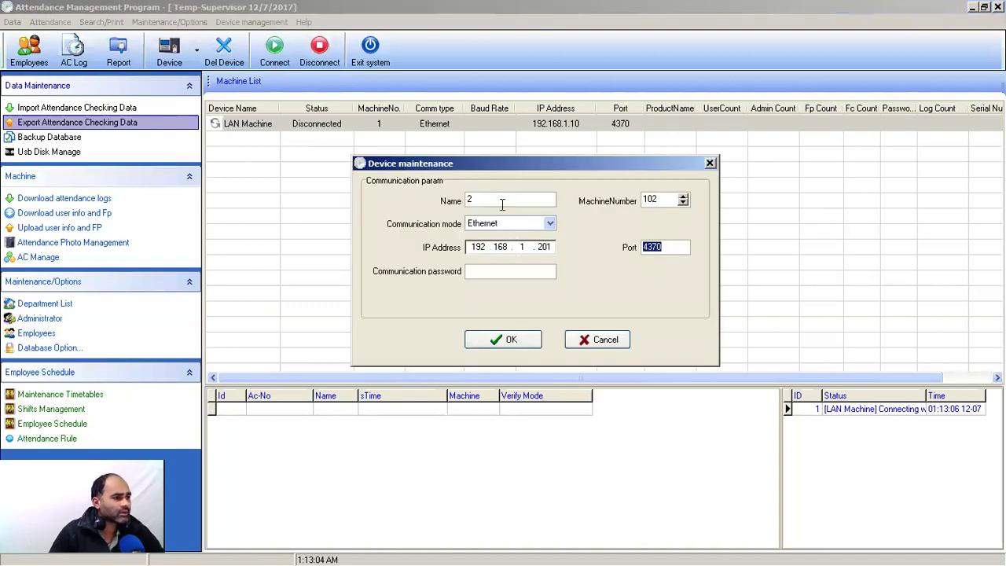
{"action": "double_click", "coordinate": [503, 202]}
{"action": "type", "text": "Remote"}
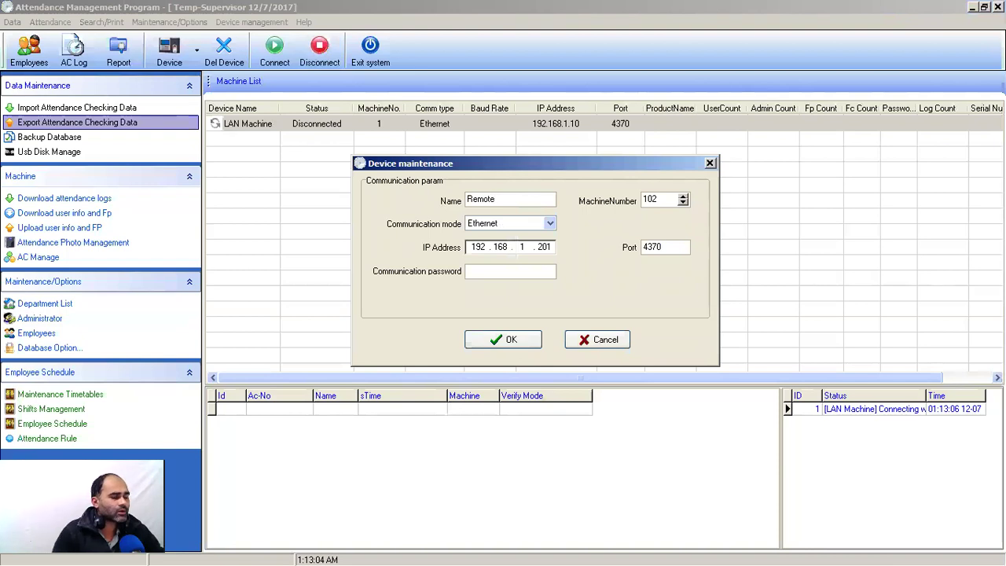
{"action": "type", "text": " Machine"}
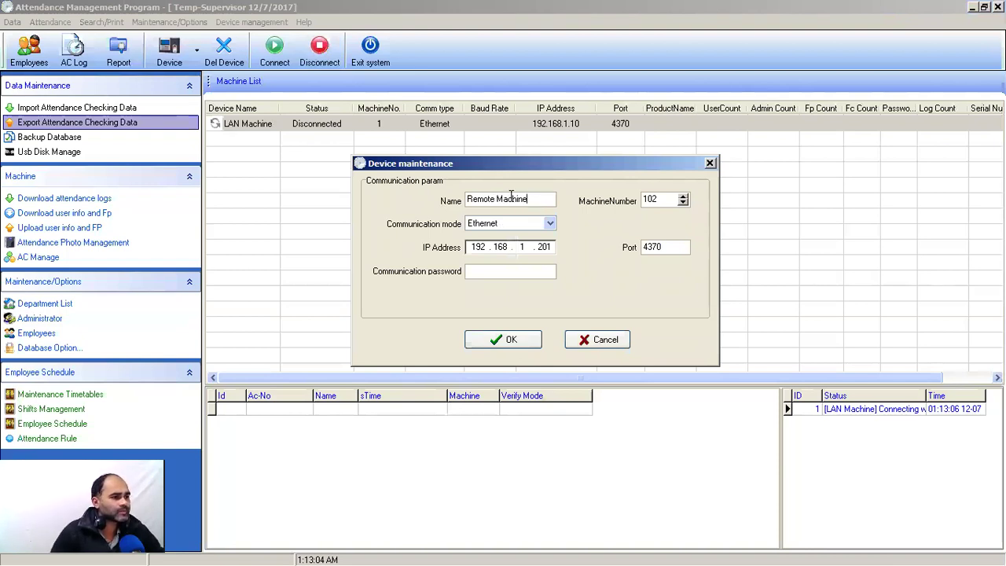
{"action": "left_click", "coordinate": [664, 199]}
{"action": "key", "text": "shift+Home"}
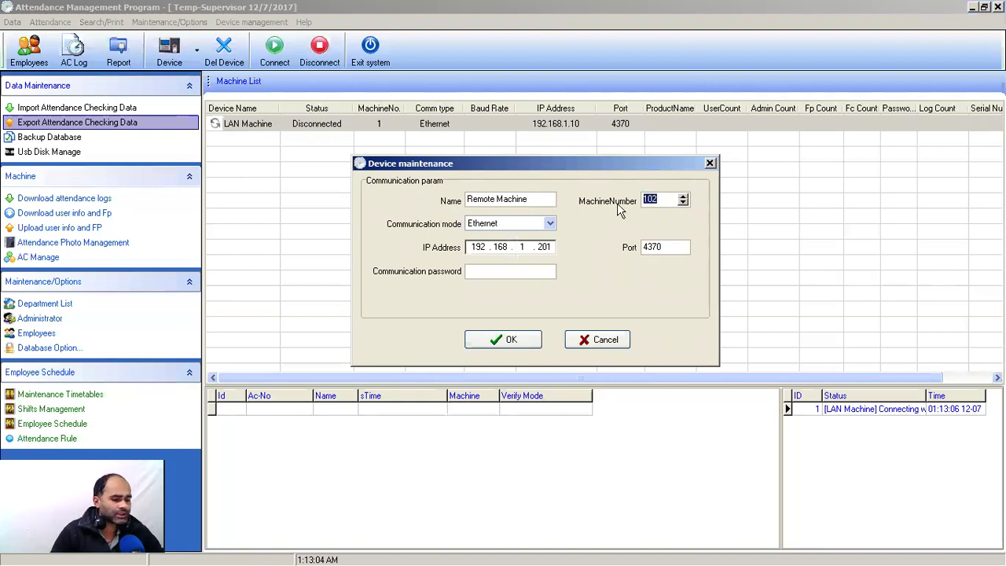
{"action": "type", "text": "7"}
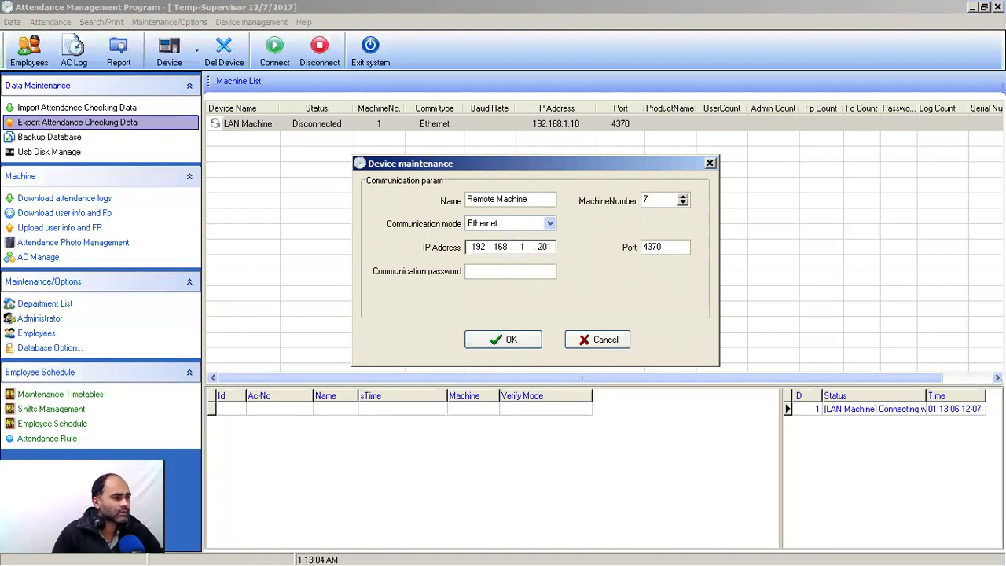
{"action": "double_click", "coordinate": [544, 247]}
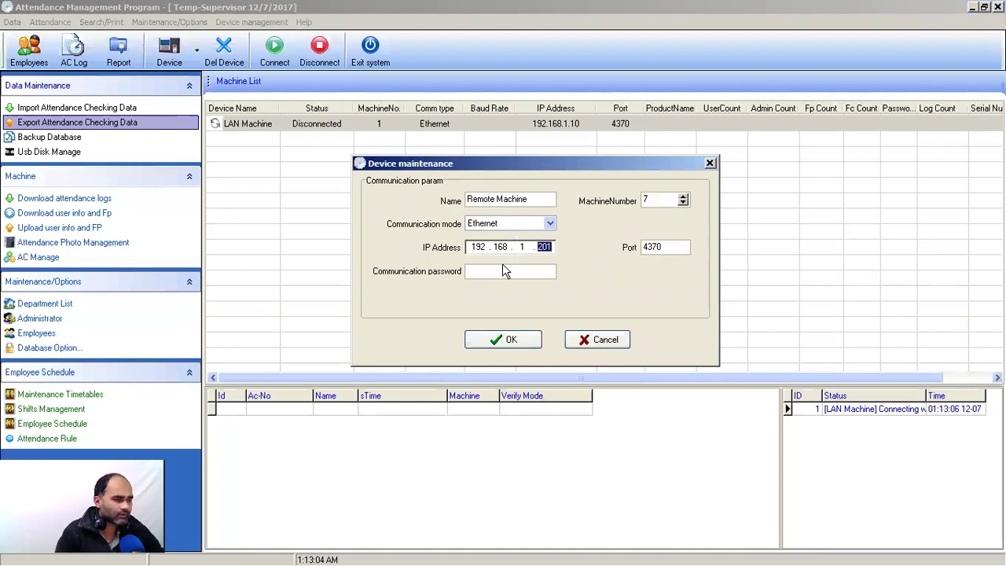
Step: Set IP 175.110.188.21 with port 4370, enter the communication password, and save the device
{"action": "key", "text": "BackSpace"}
{"action": "key", "text": "BackSpace"}
{"action": "key", "text": "BackSpace"}
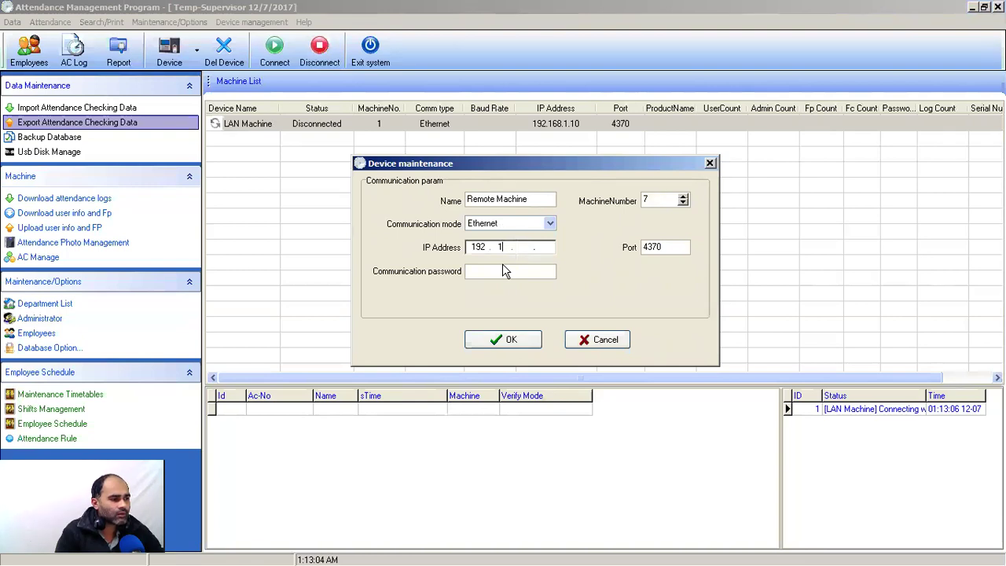
{"action": "key", "text": "BackSpace"}
{"action": "key", "text": "BackSpace"}
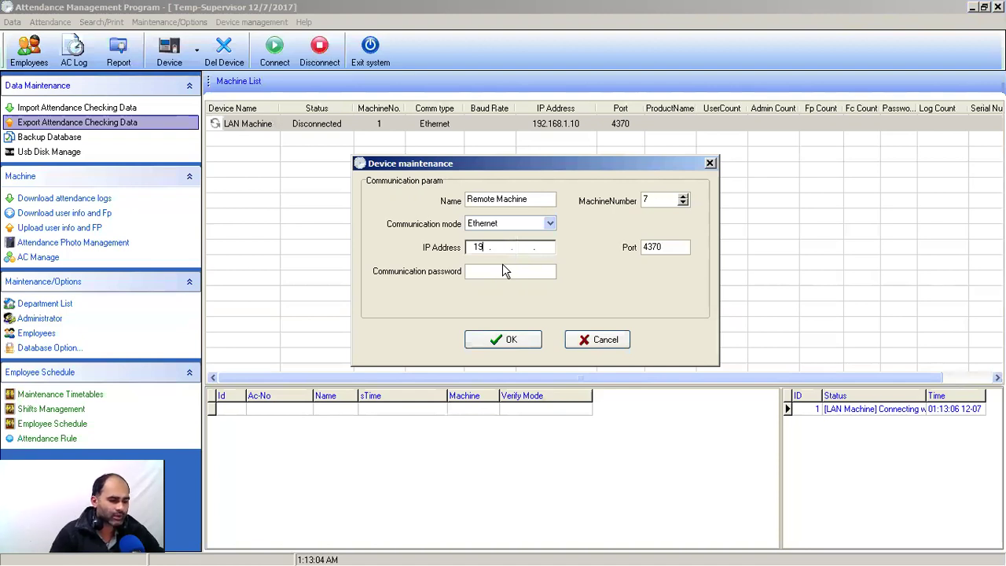
{"action": "key", "text": "BackSpace"}
{"action": "type", "text": "75 . "}
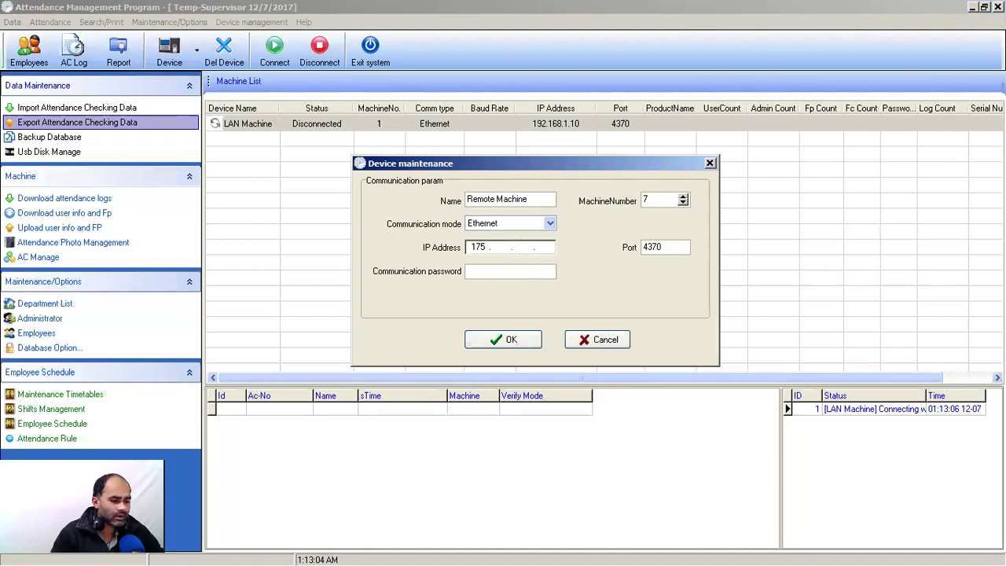
{"action": "type", "text": "110 . "}
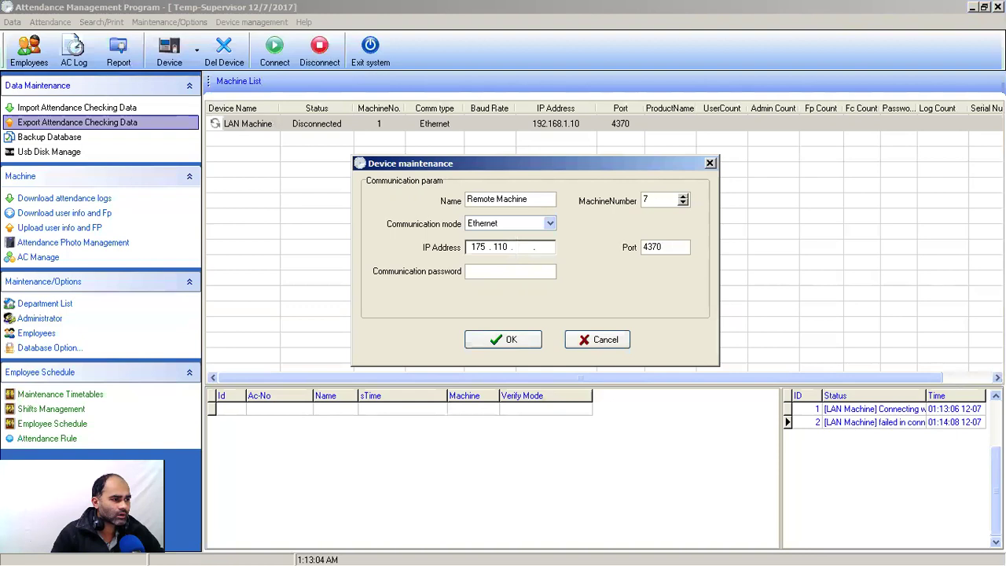
{"action": "type", "text": "188 . 21"}
{"action": "key", "text": "Tab"}
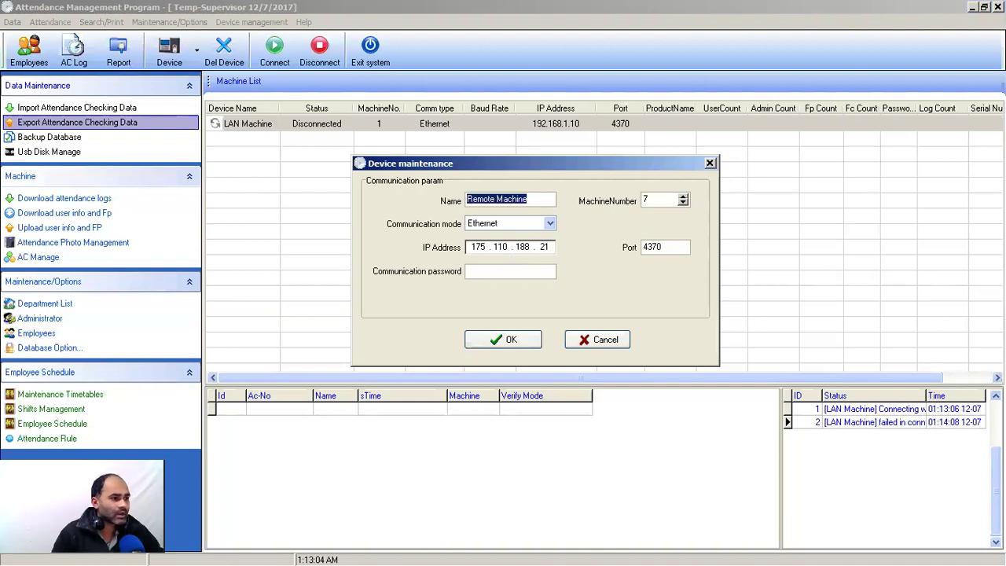
{"action": "left_click", "coordinate": [670, 247]}
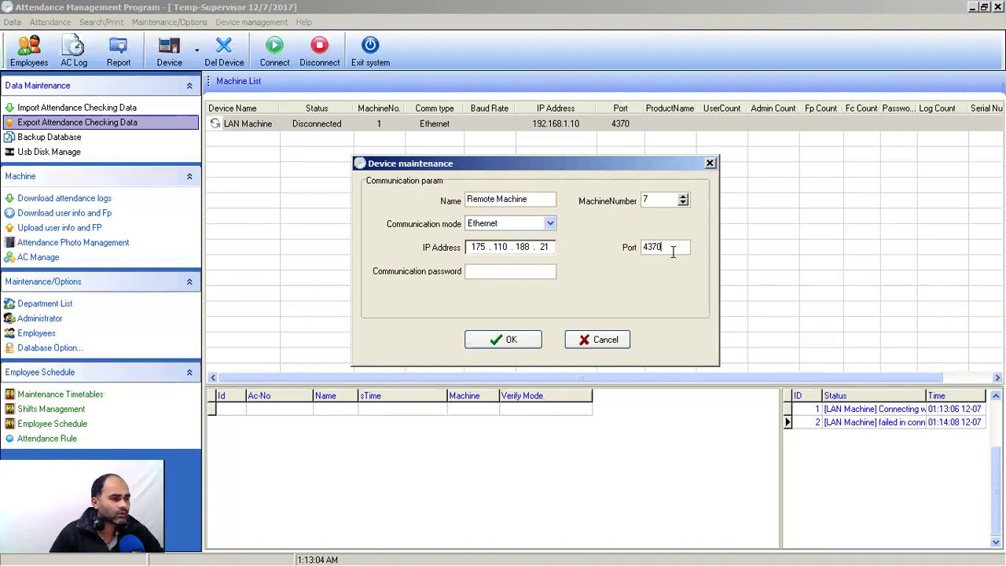
{"action": "left_click", "coordinate": [511, 270]}
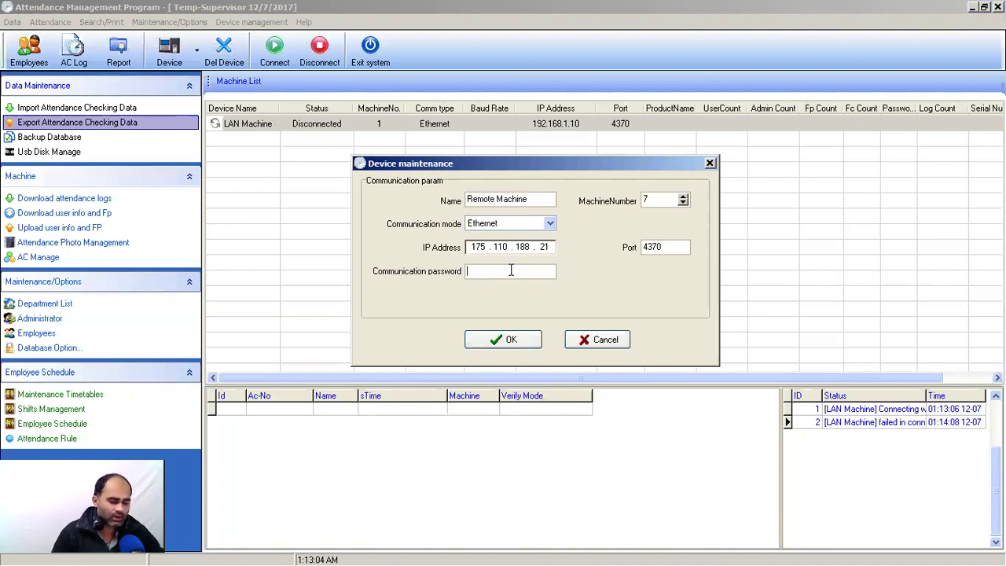
{"action": "type", "text": "1234"}
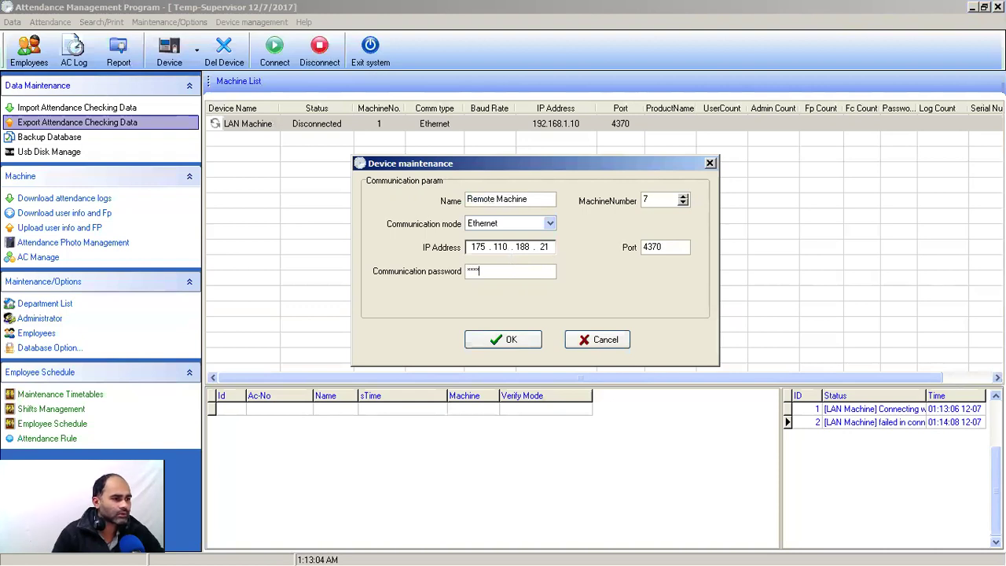
{"action": "left_click", "coordinate": [528, 343]}
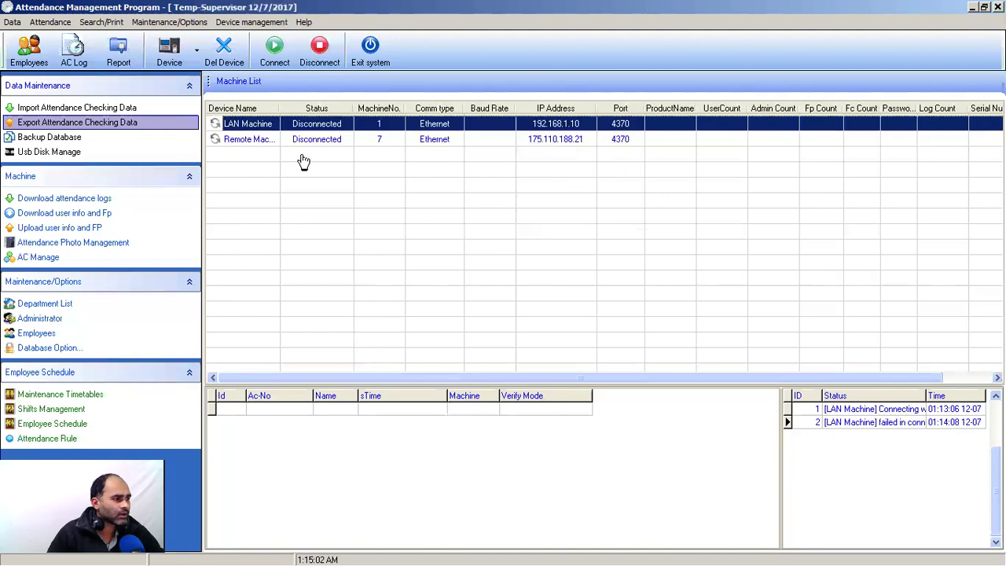
Step: Select the Remote Machine entry in the machine list
{"action": "left_click", "coordinate": [265, 148]}
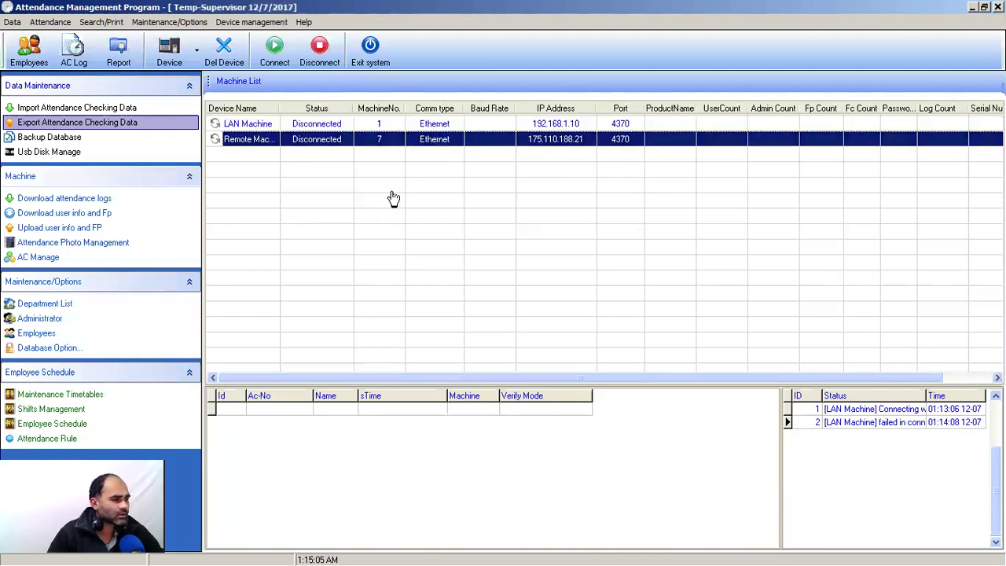
Step: Connect Remote Machine and widen the log panel to see iFace702, 676 users and 222 logs
{"action": "left_click", "coordinate": [283, 59]}
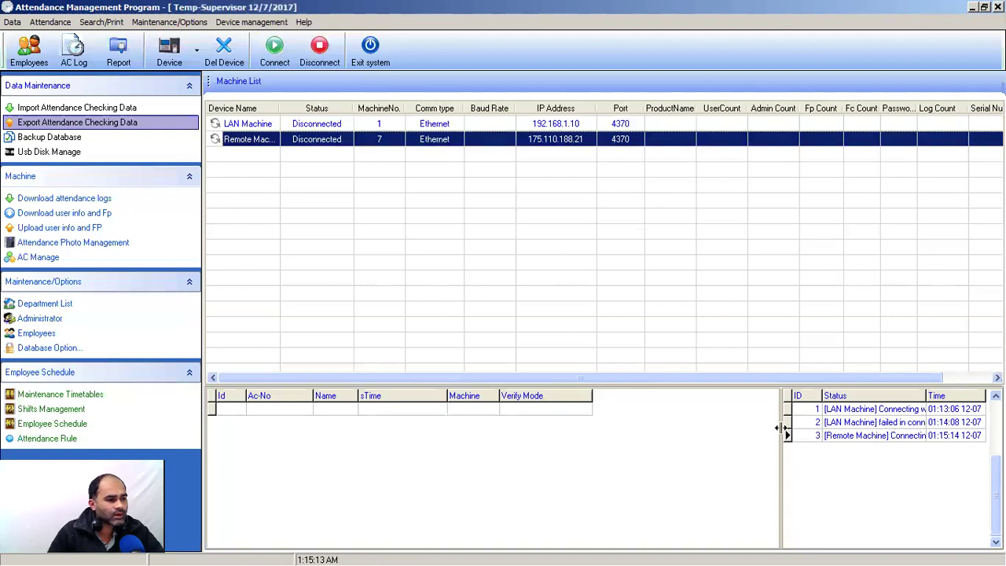
{"action": "left_click_drag", "start_coordinate": [781, 427], "coordinate": [679, 430]}
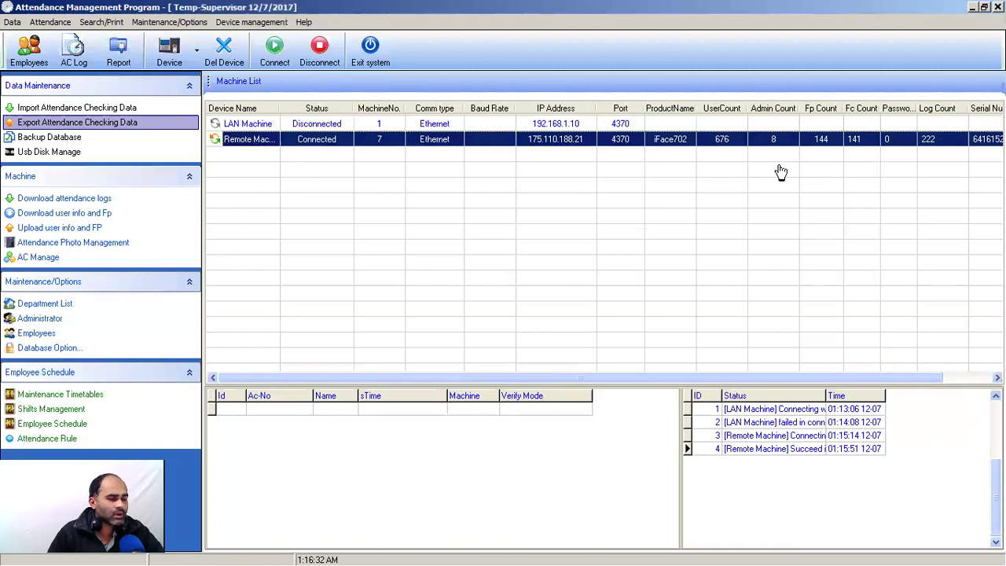
{"action": "left_click", "coordinate": [826, 151]}
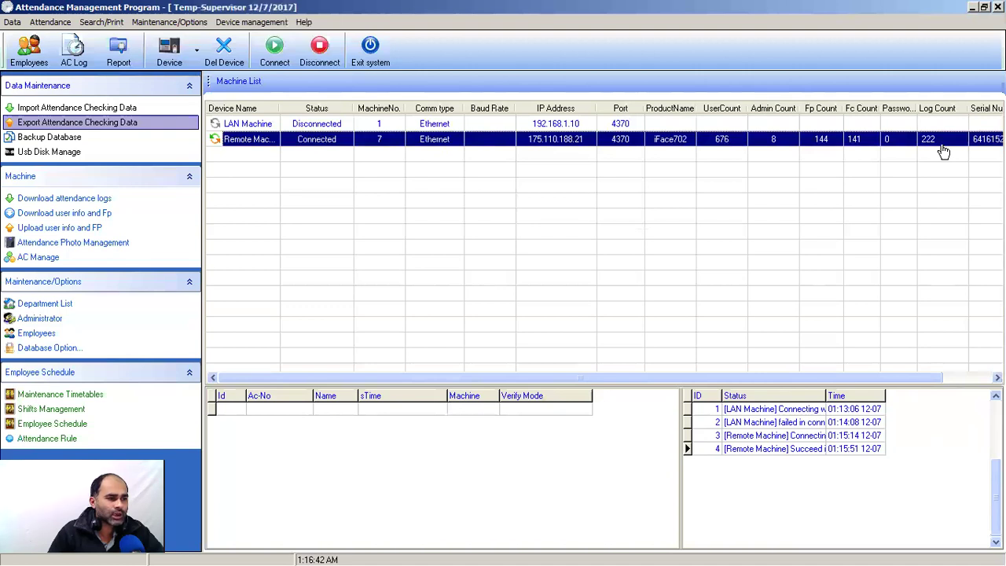
{"action": "left_click", "coordinate": [983, 143]}
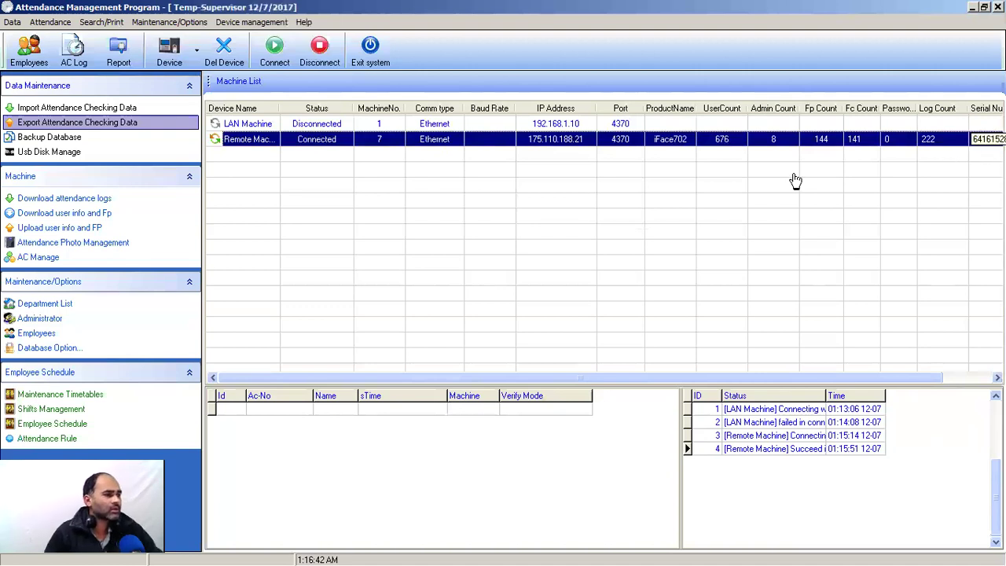
{"action": "left_click", "coordinate": [455, 221]}
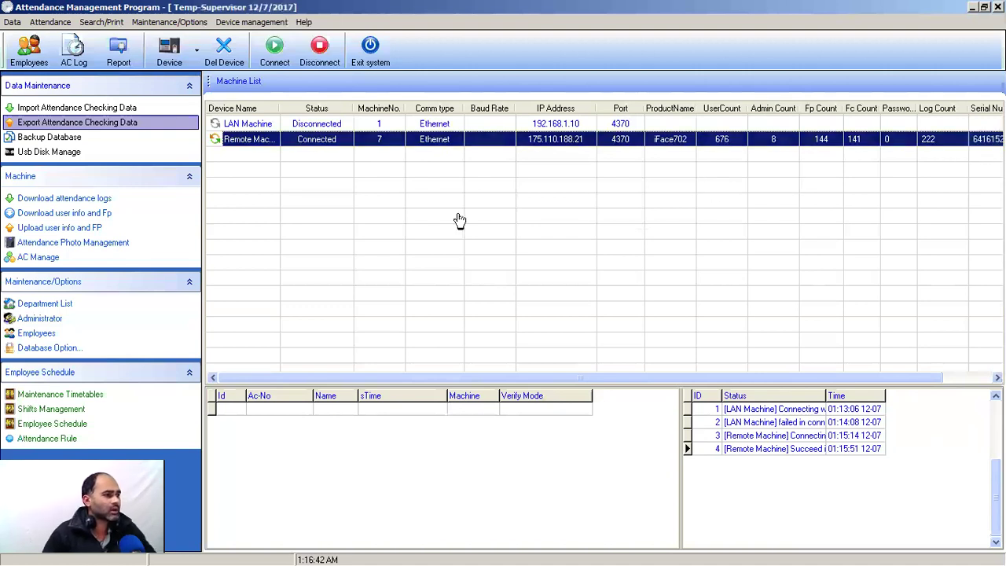
{"action": "left_click", "coordinate": [311, 195]}
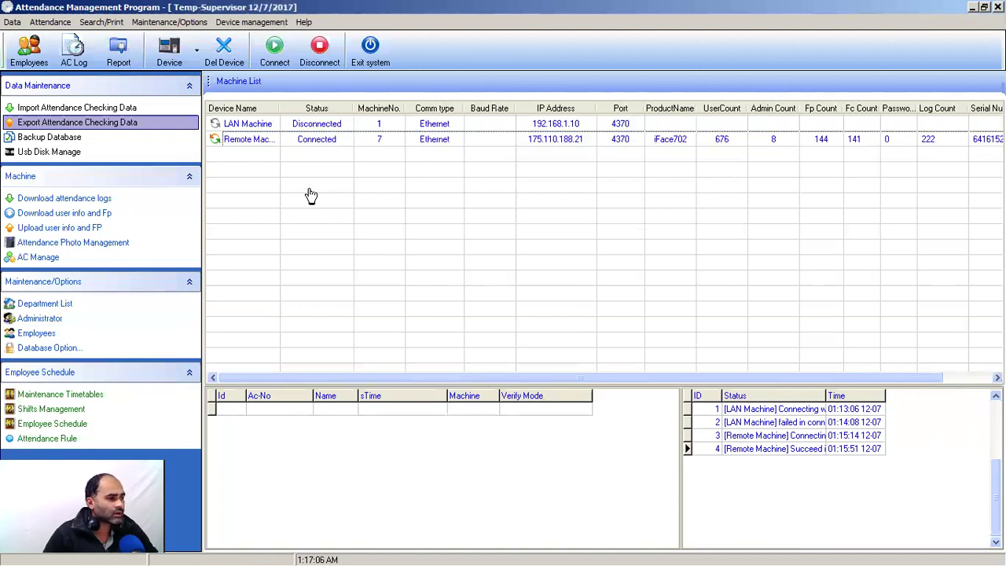